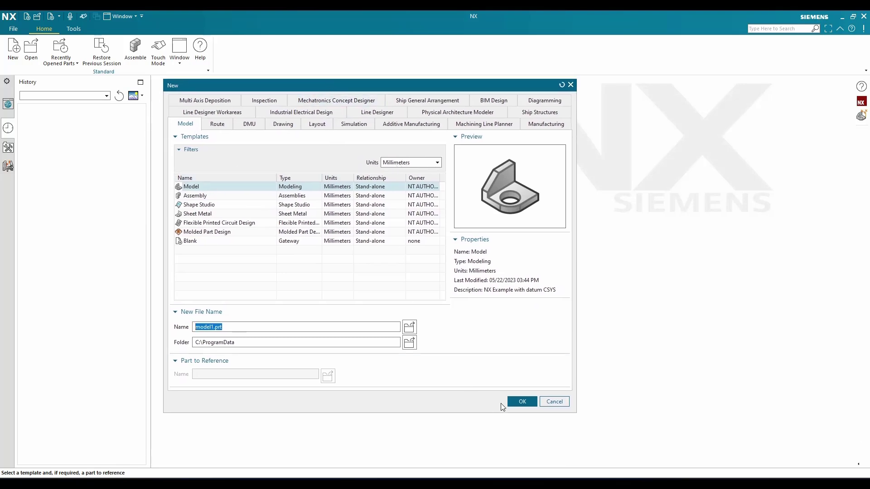
# Create model1.prt from the millimetre Model template.
pyautogui.click(517, 402)
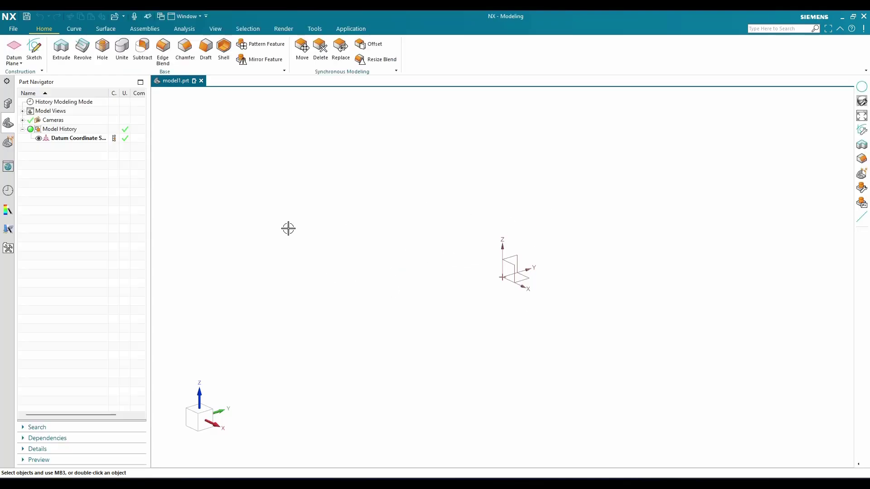
# Start a sketch on the YZ plane and draw a Ø100 circle at the origin.
pyautogui.click(36, 60)
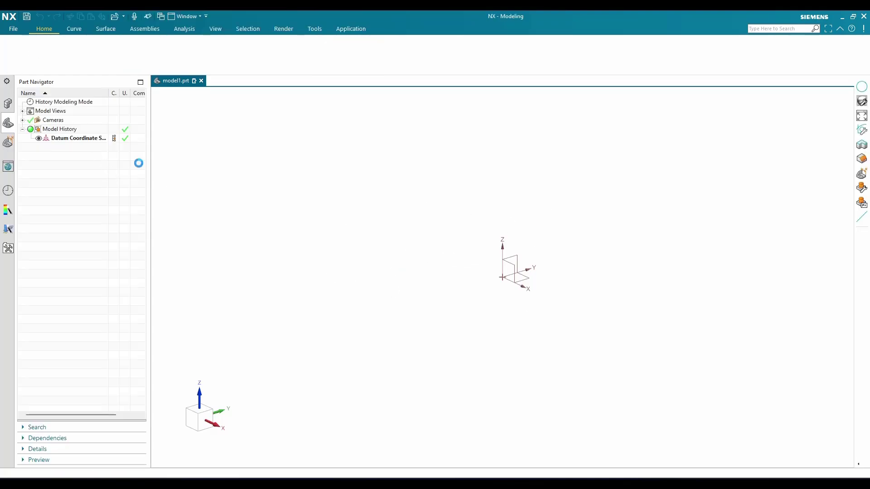
pyautogui.click(515, 261)
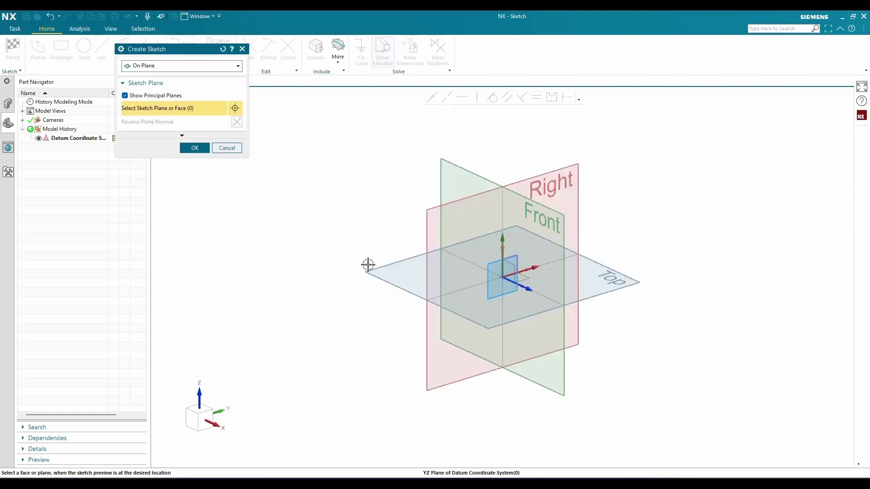
pyautogui.middleClick(367, 263)
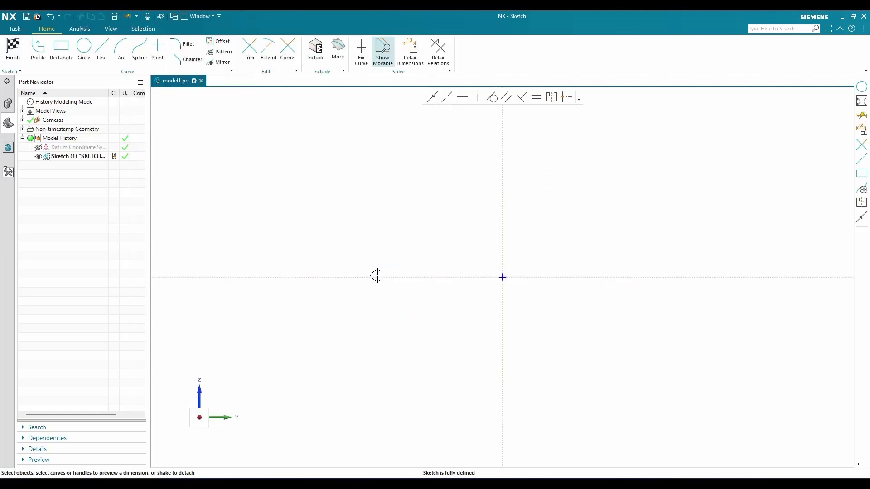
pyautogui.click(84, 48)
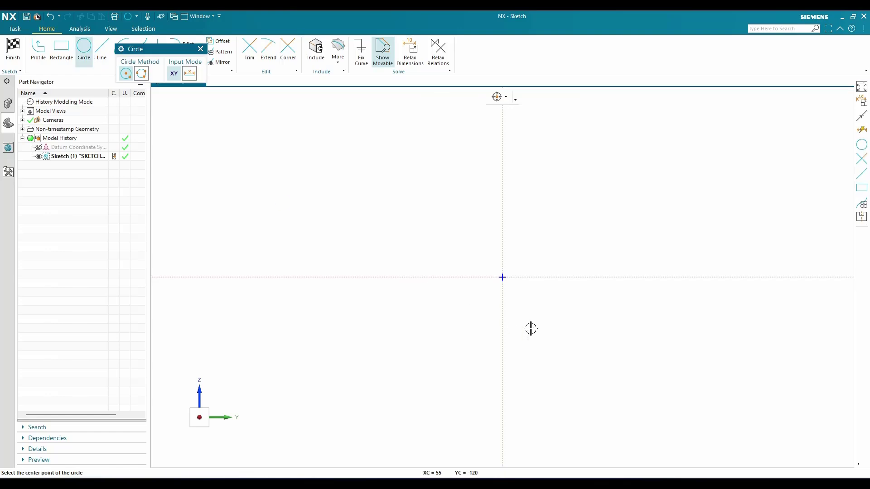
pyautogui.click(502, 277)
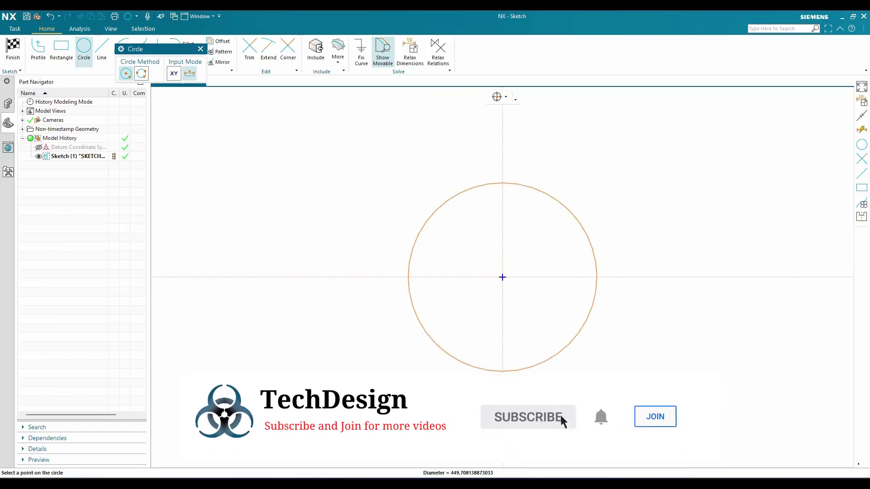
pyautogui.write('100')
pyautogui.press('Return')
pyautogui.press('Escape')
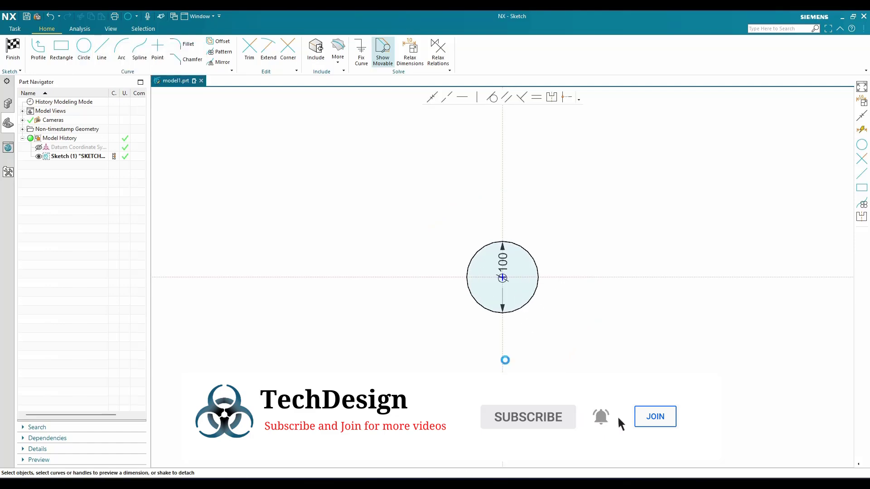
# Draw a second concentric circle at the origin with diameter 105.
pyautogui.scroll(5, 505, 355)
pyautogui.scroll(-5, 390, 288)
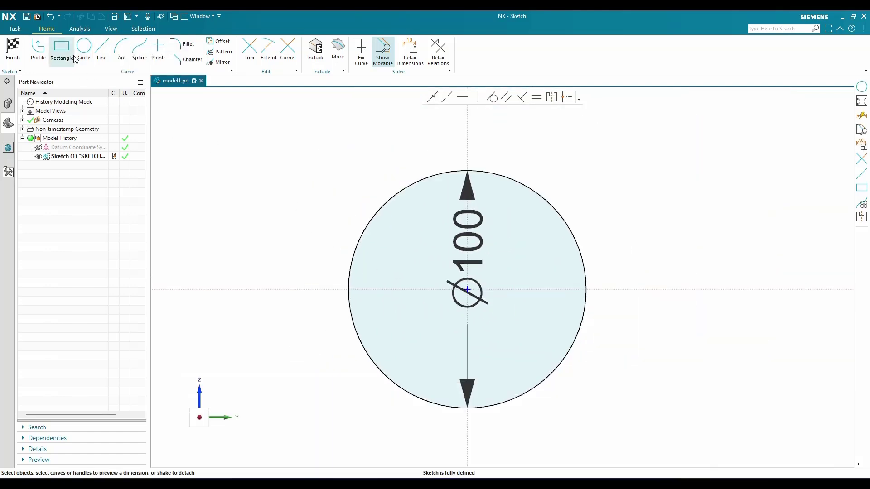
pyautogui.click(84, 48)
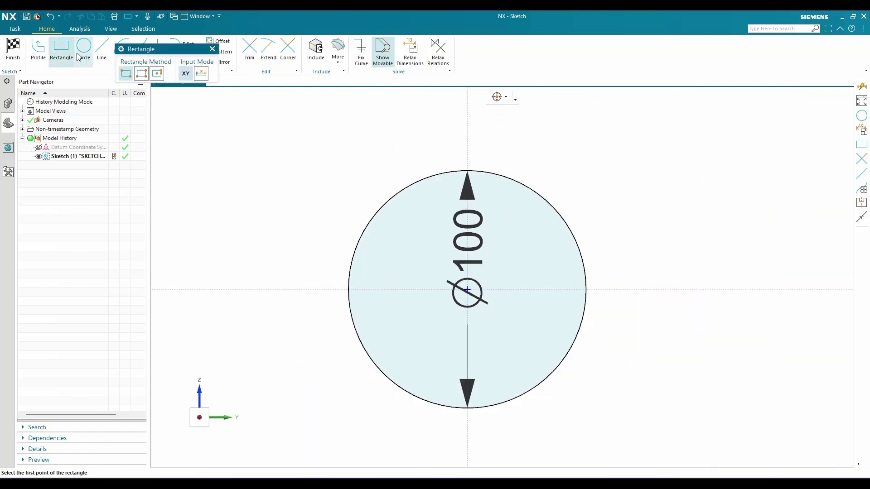
pyautogui.click(467, 289)
pyautogui.moveTo(336, 372)
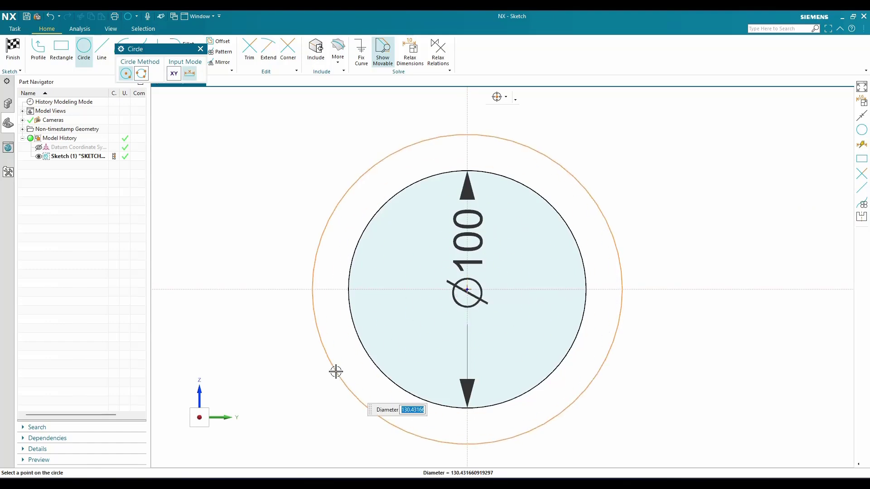
pyautogui.write('105')
pyautogui.press('BackSpace')
pyautogui.write('6')
pyautogui.press('Return')
pyautogui.press('Escape')
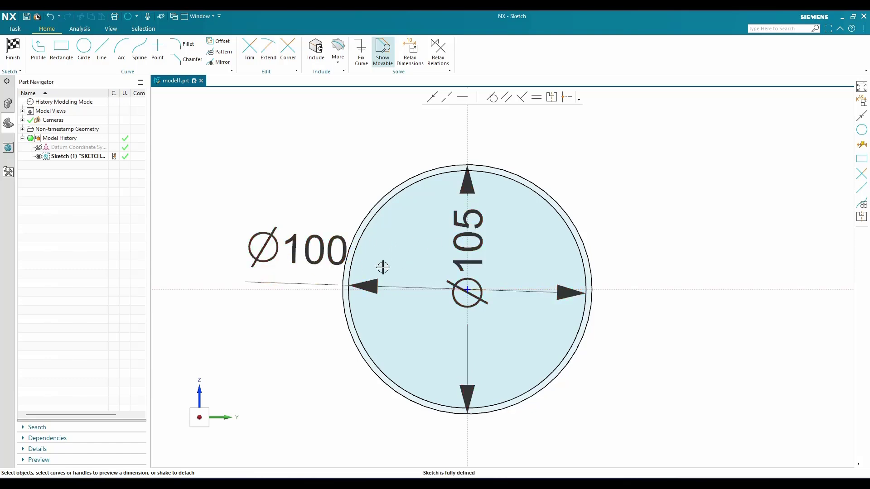
# Finish the sketch and extrude both circles as a Symmetric Value ring, 10 mm wide.
pyautogui.click(12, 65)
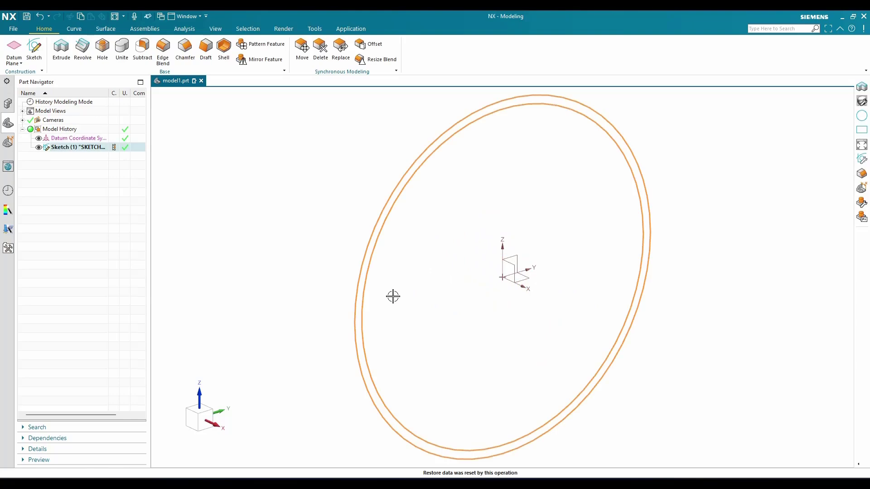
pyautogui.click(62, 52)
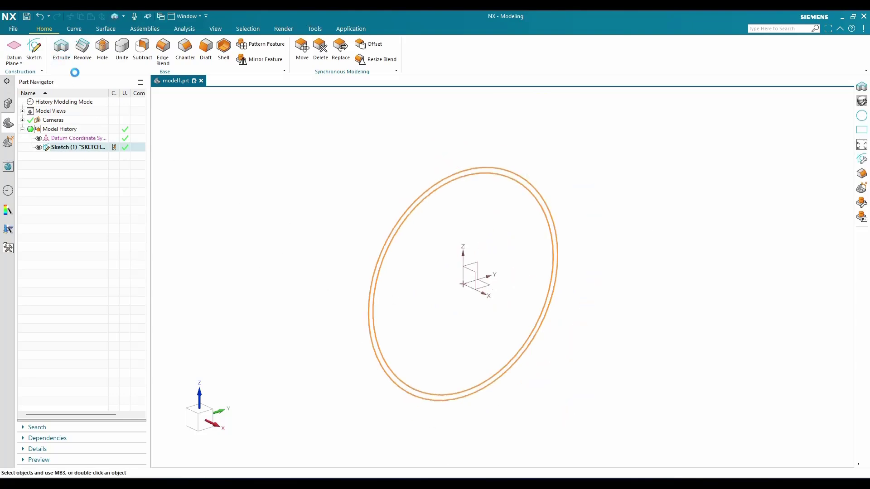
pyautogui.click(209, 121)
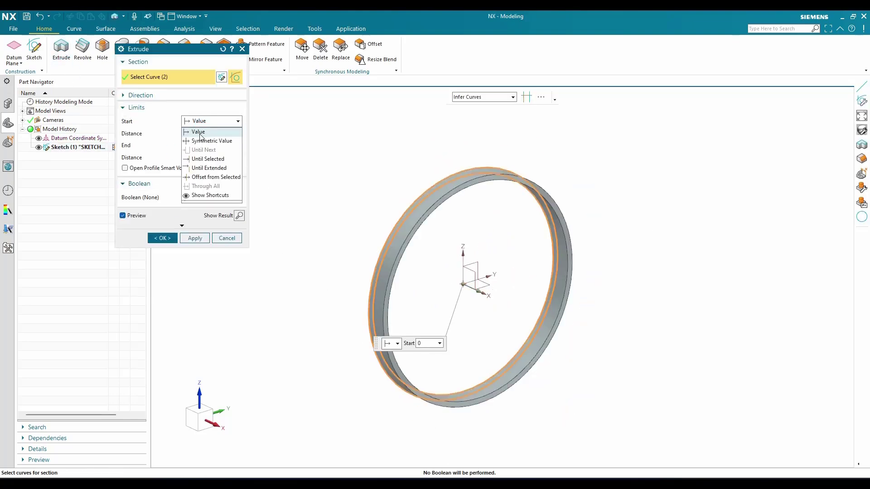
pyautogui.click(200, 141)
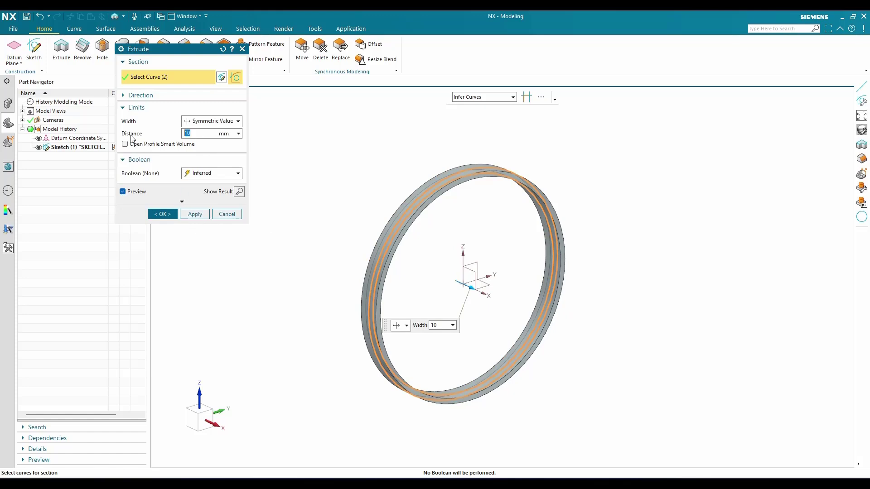
pyautogui.click(161, 214)
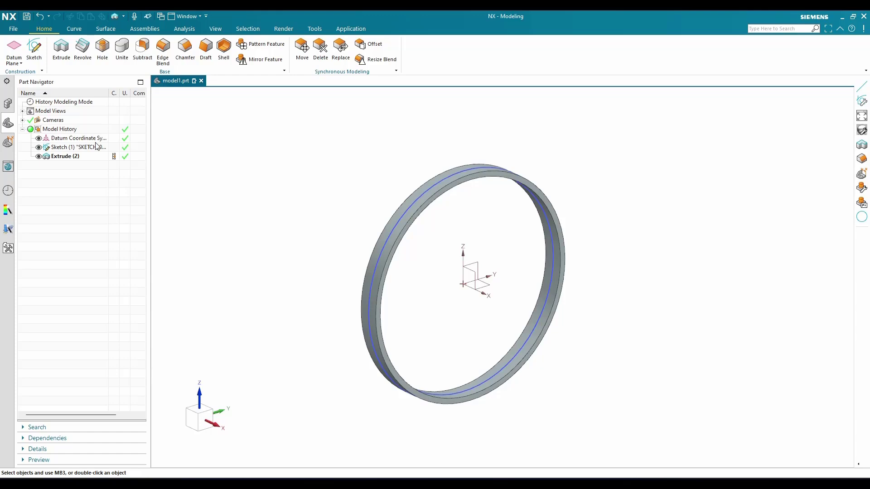
# Start a new sketch on the Right plane.
pyautogui.click(33, 50)
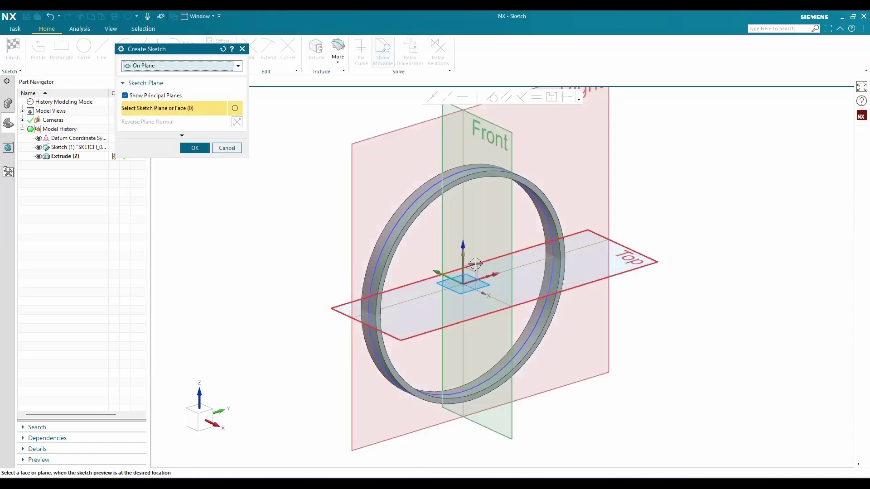
pyautogui.scroll(-2, 474, 287)
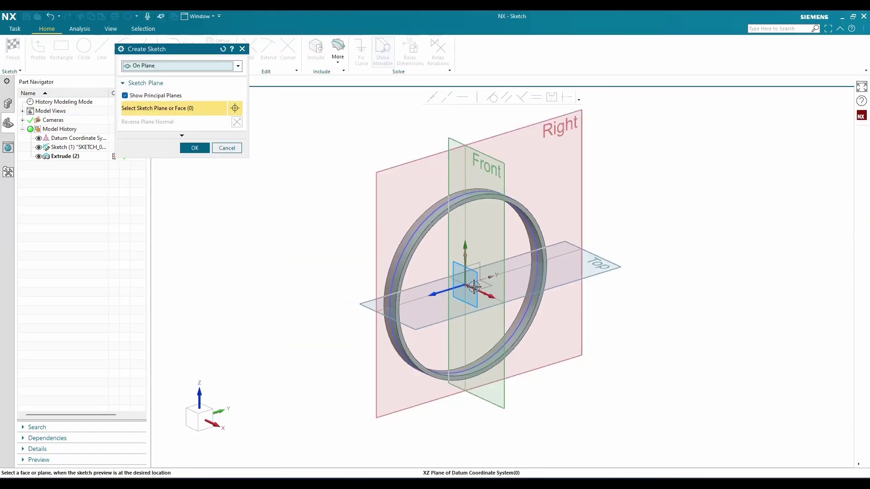
pyautogui.click(435, 246)
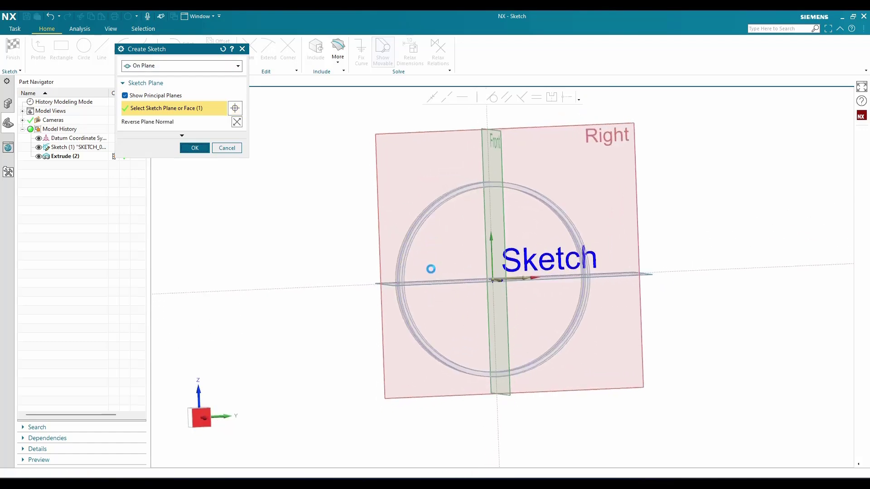
pyautogui.scroll(-3, 528, 293)
pyautogui.scroll(4, 528, 294)
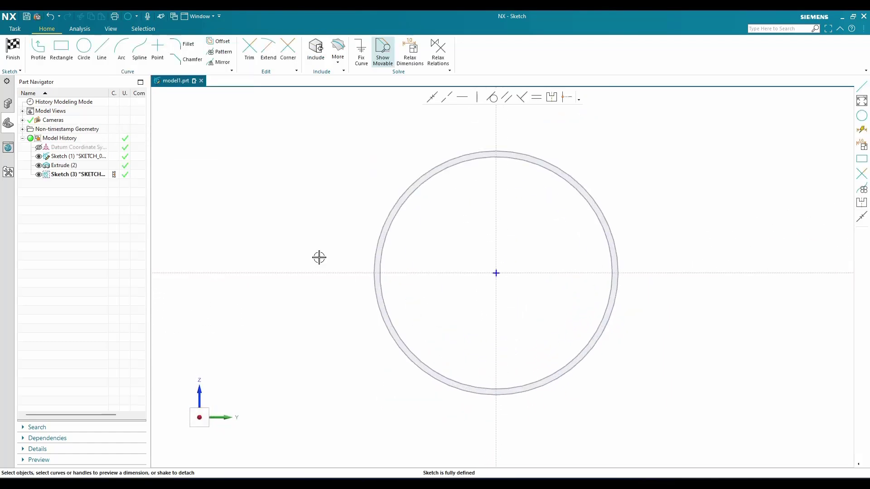
# Draw a line from the ring's bottom point to the horizontal axis, left of centre, and begin a second one.
pyautogui.click(102, 49)
pyautogui.scroll(-2, 461, 328)
pyautogui.scroll(5, 478, 358)
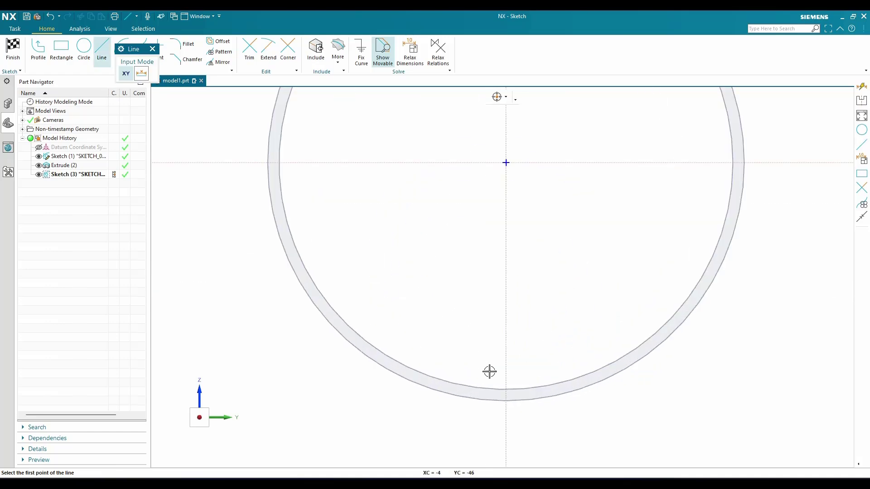
pyautogui.click(505, 388)
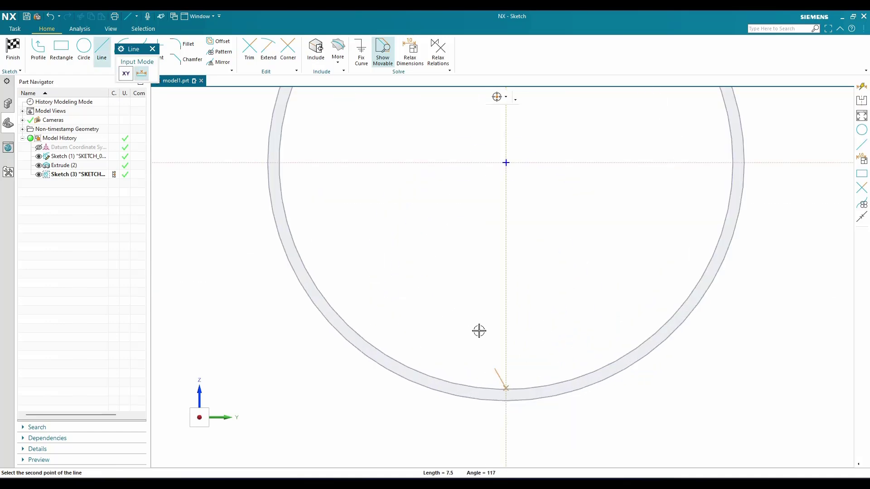
pyautogui.click(461, 163)
pyautogui.click(506, 388)
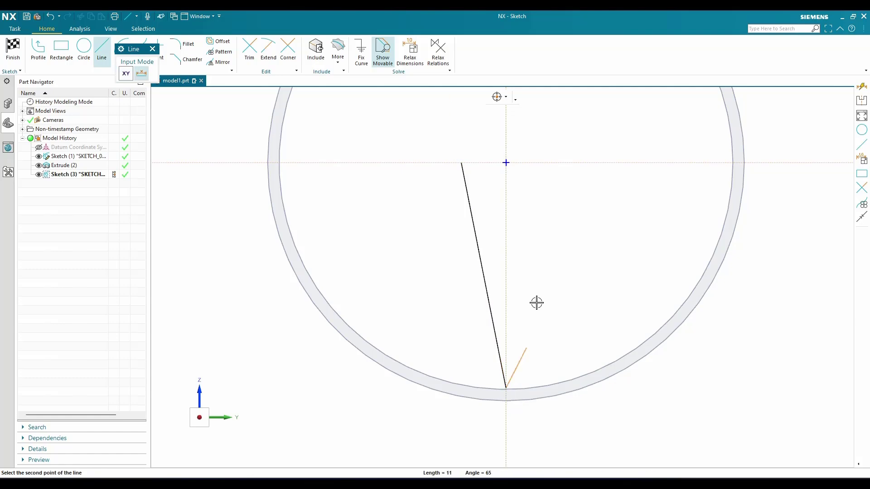
# End the second line on the axis right of centre and add a vertical height dimension.
pyautogui.click(547, 164)
pyautogui.press('Escape')
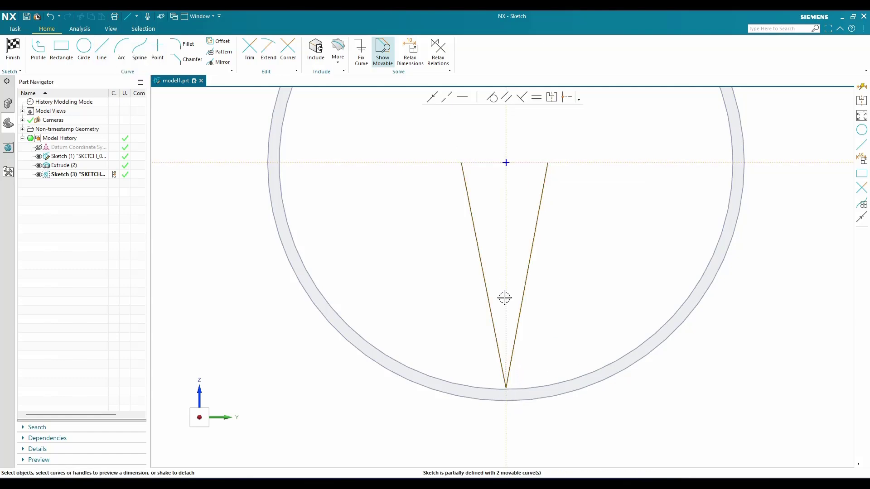
pyautogui.press('d')
pyautogui.click(505, 388)
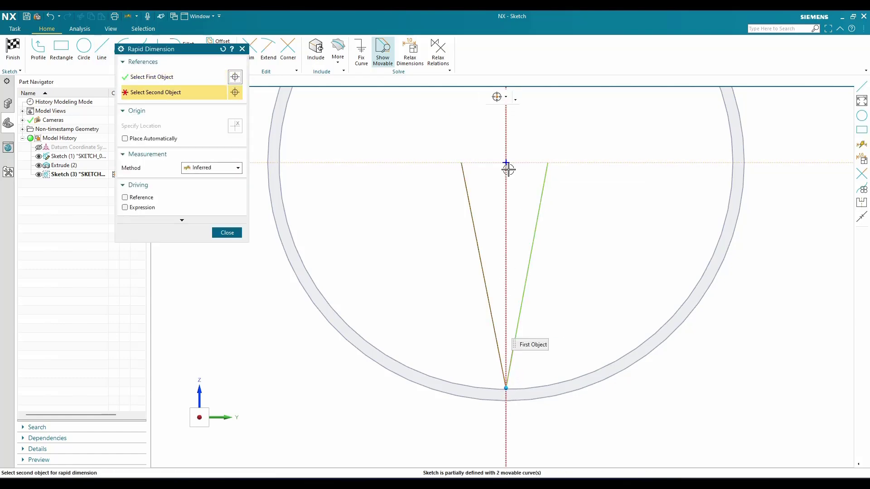
pyautogui.click(507, 165)
pyautogui.click(627, 276)
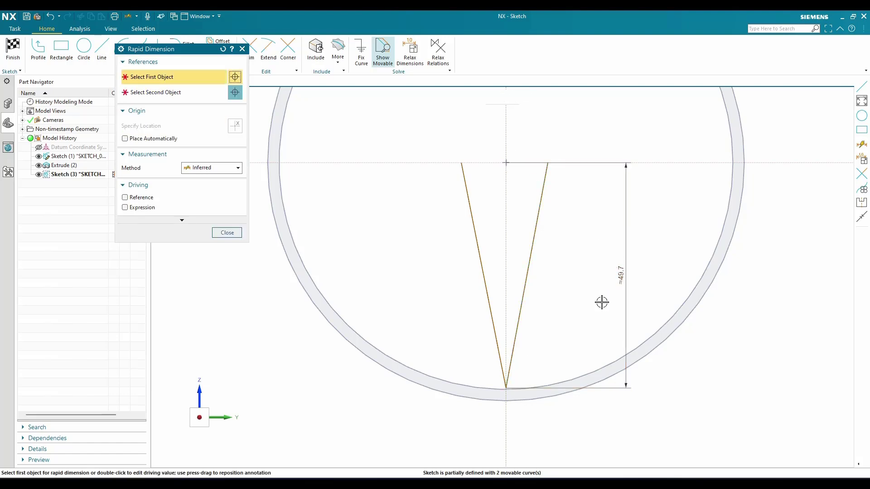
pyautogui.press('Escape')
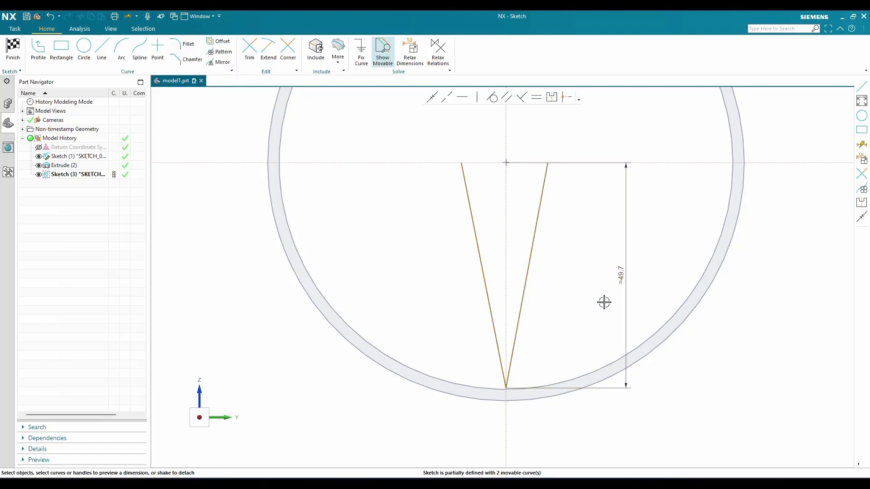
# Change the 49.7 height to 50 and scale the whole sketch to match.
pyautogui.doubleClick(619, 274)
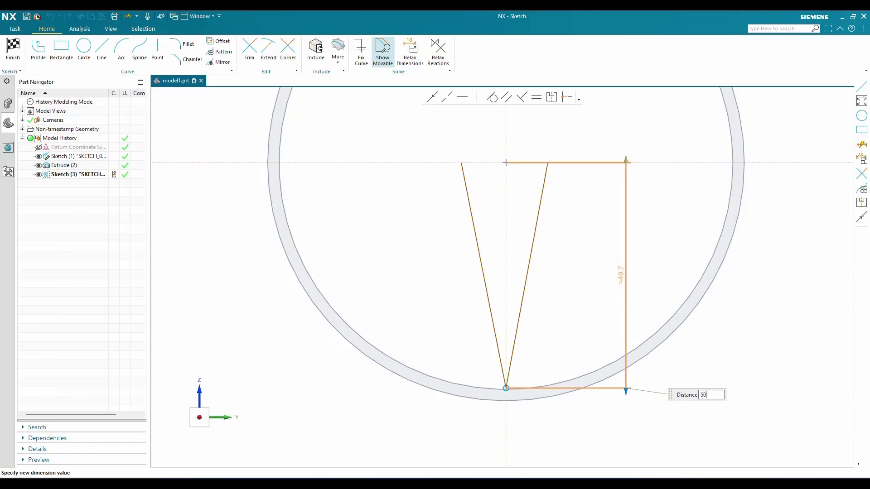
pyautogui.press('Return')
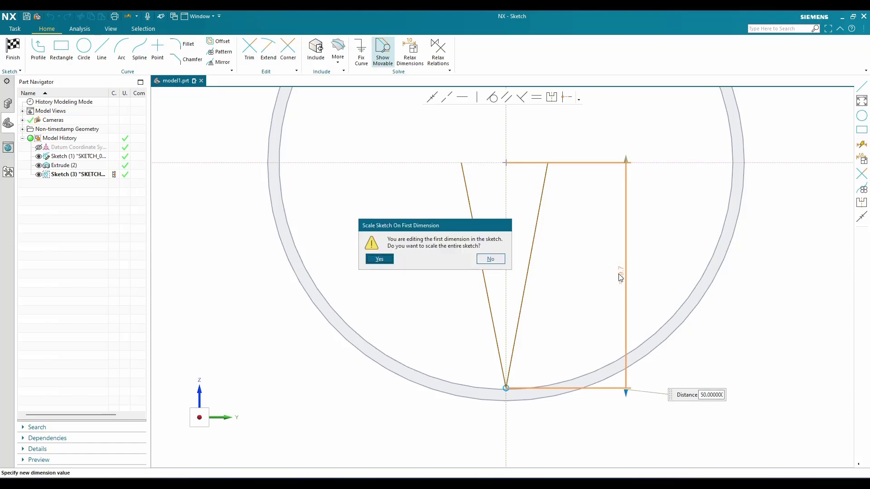
pyautogui.click(379, 261)
pyautogui.press('Escape')
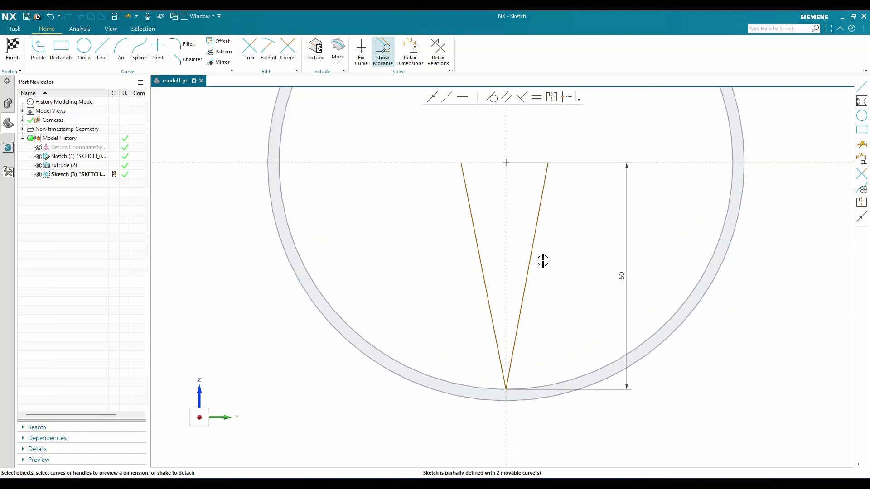
# Add an angle dimension between the two arm lines and change it from 21.7° to 14°.
pyautogui.press('d')
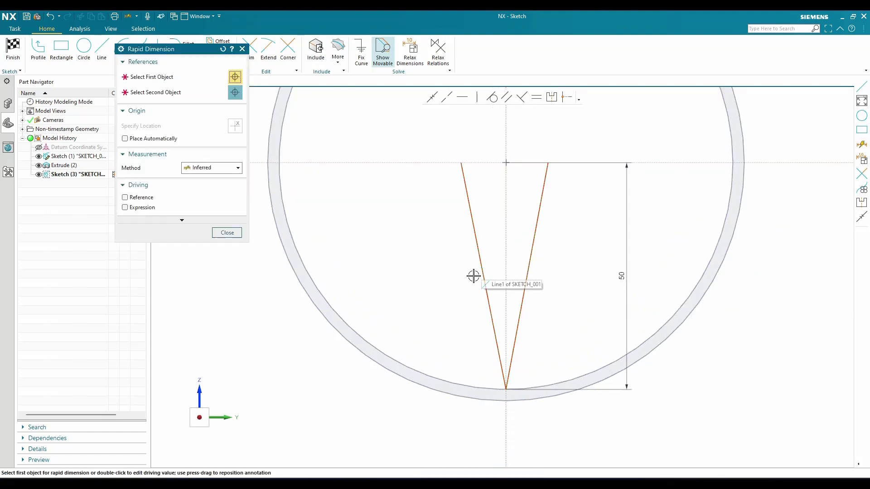
pyautogui.click(545, 192)
pyautogui.click(464, 193)
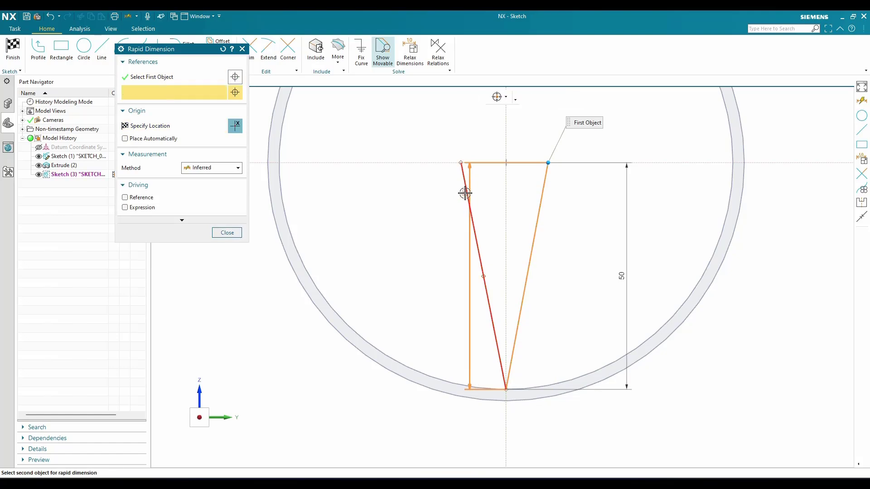
pyautogui.click(501, 184)
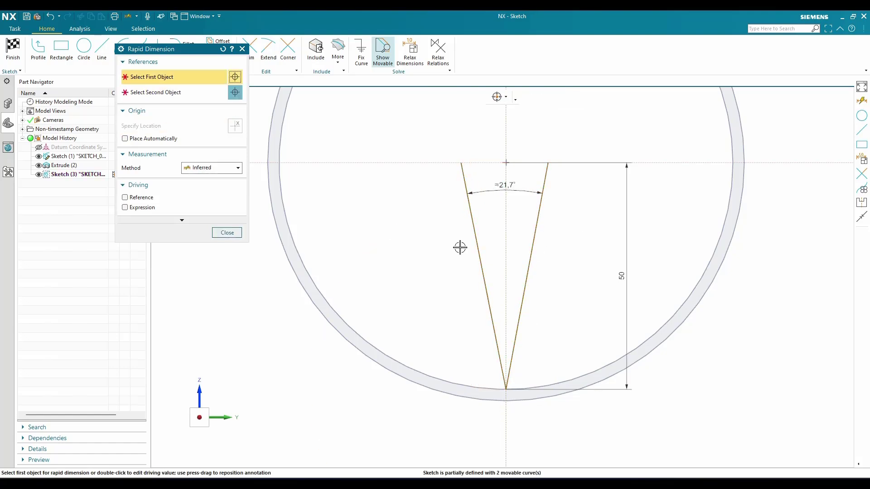
pyautogui.click(505, 186)
pyautogui.press('Escape')
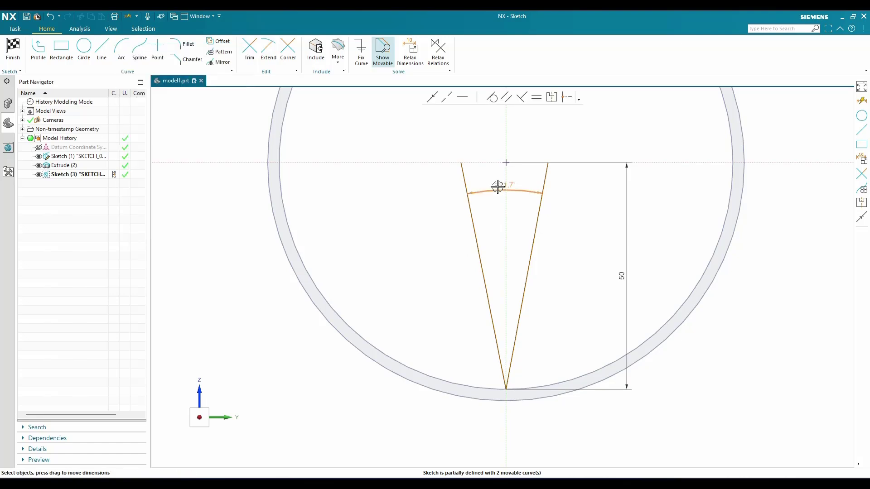
pyautogui.doubleClick(497, 187)
pyautogui.write('14')
pyautogui.press('Return')
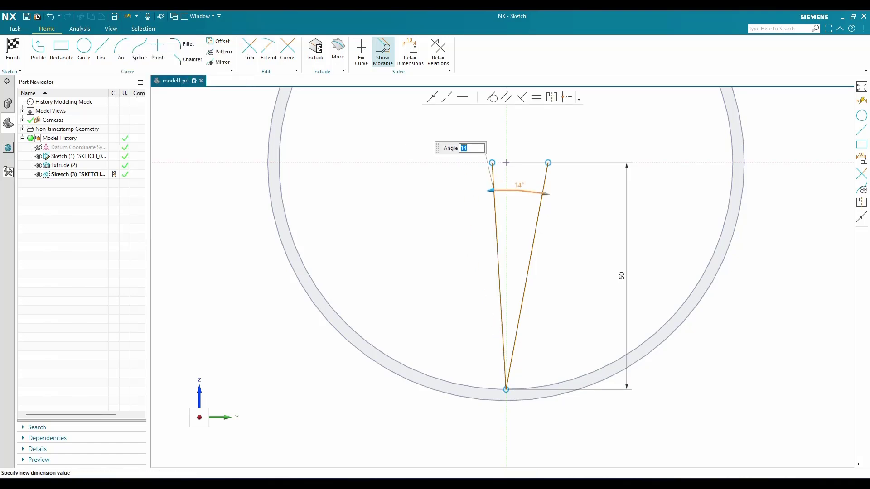
pyautogui.press('Escape')
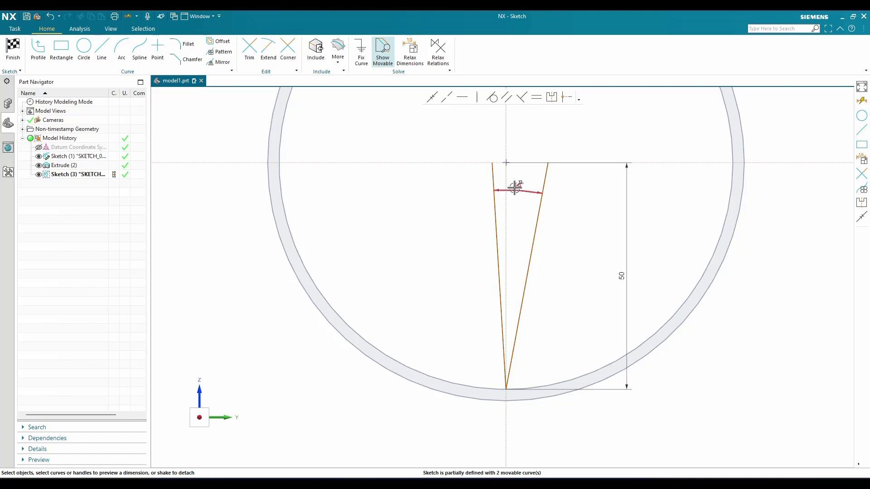
# Make the right line symmetric to the left line about the vertical datum axis.
pyautogui.click(550, 97)
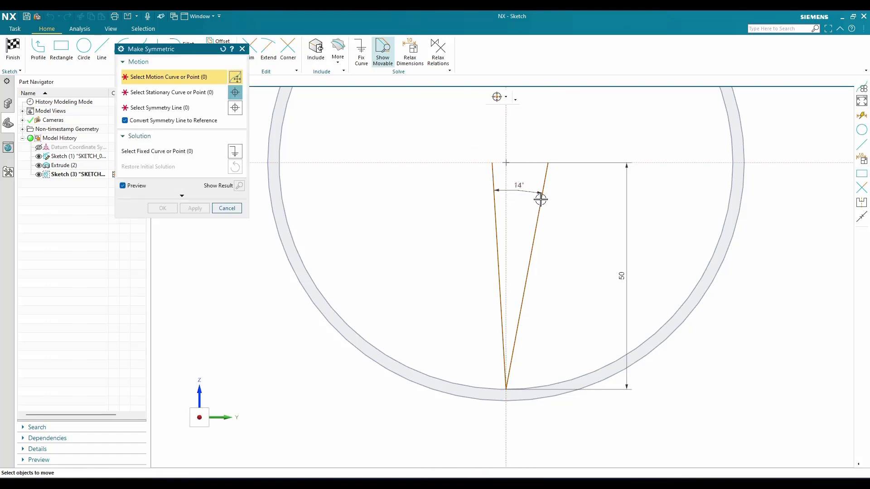
pyautogui.click(543, 185)
pyautogui.click(493, 179)
pyautogui.click(505, 181)
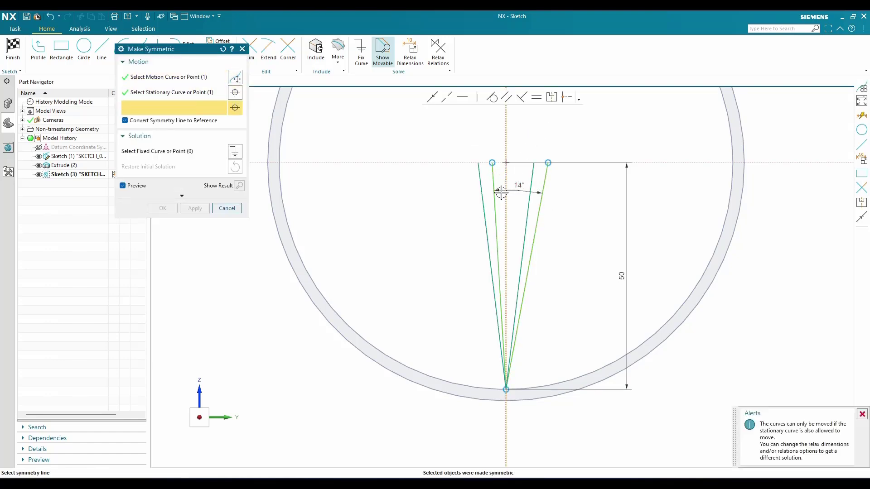
pyautogui.click(167, 208)
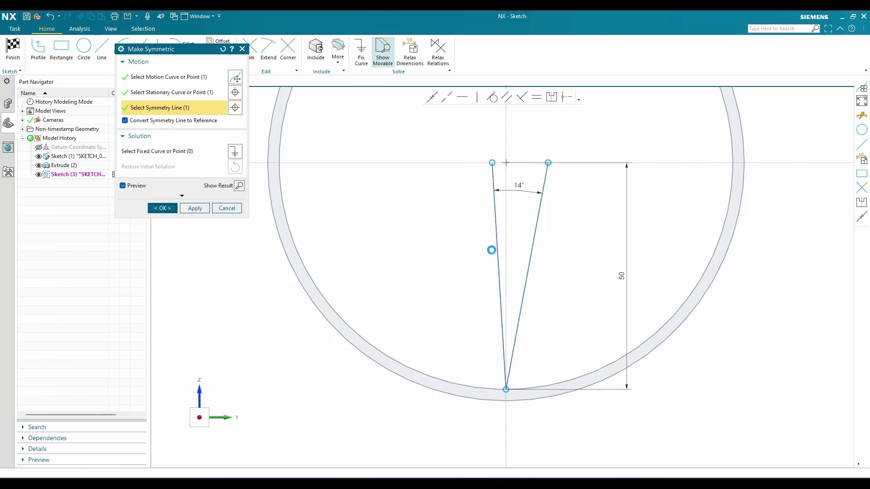
pyautogui.scroll(-2, 484, 260)
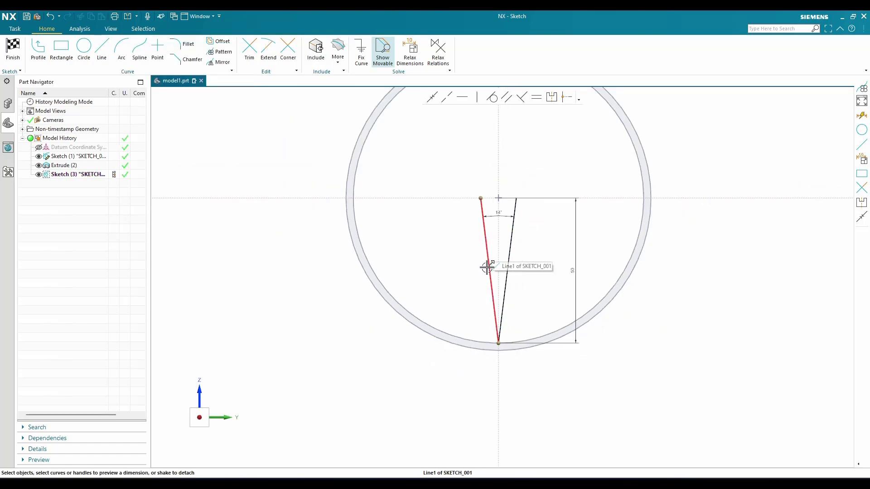
pyautogui.scroll(1, 489, 231)
pyautogui.scroll(-2, 488, 231)
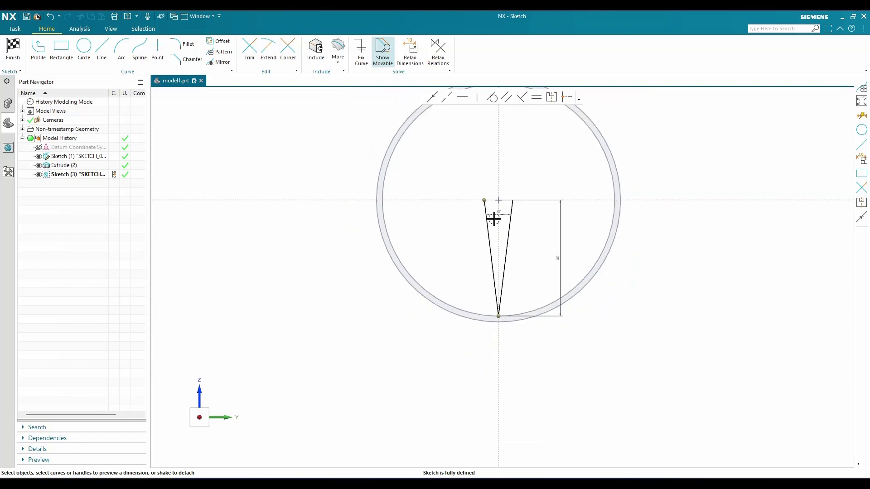
pyautogui.scroll(3, 498, 236)
pyautogui.scroll(-1, 510, 241)
pyautogui.moveTo(510, 242)
pyautogui.keyDown('shift'); pyautogui.mouseDown(button='middle')
pyautogui.moveTo(511, 334)
pyautogui.moveTo(502, 307)
pyautogui.mouseUp(button='middle'); pyautogui.keyUp('shift')
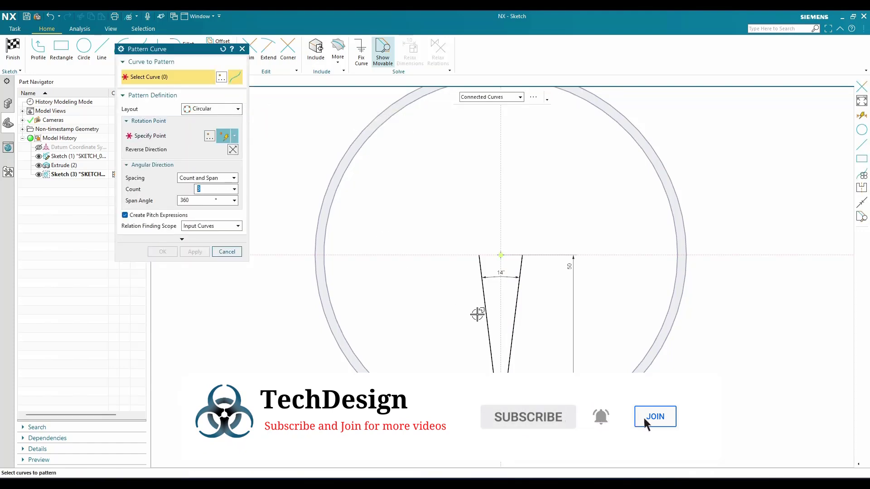
# Circularly pattern both arm lines about the sketch origin, 3 copies over 360°.
pyautogui.click(483, 318)
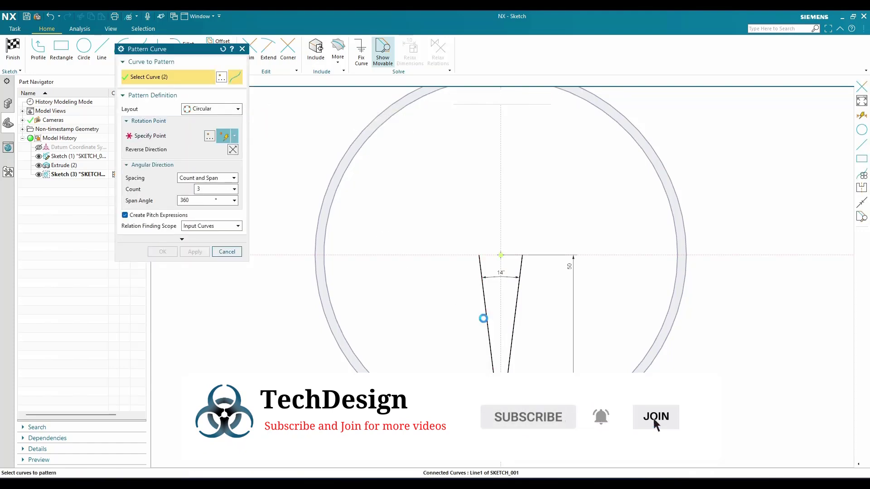
pyautogui.click(166, 141)
pyautogui.click(500, 256)
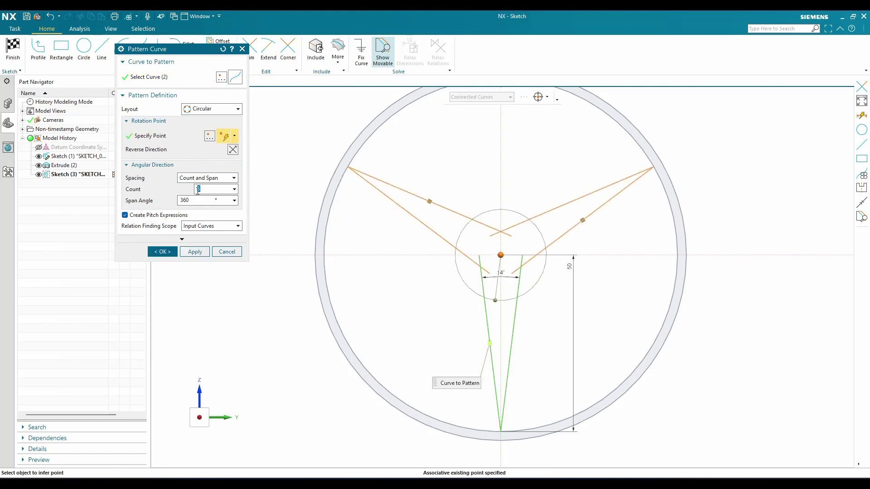
pyautogui.click(162, 252)
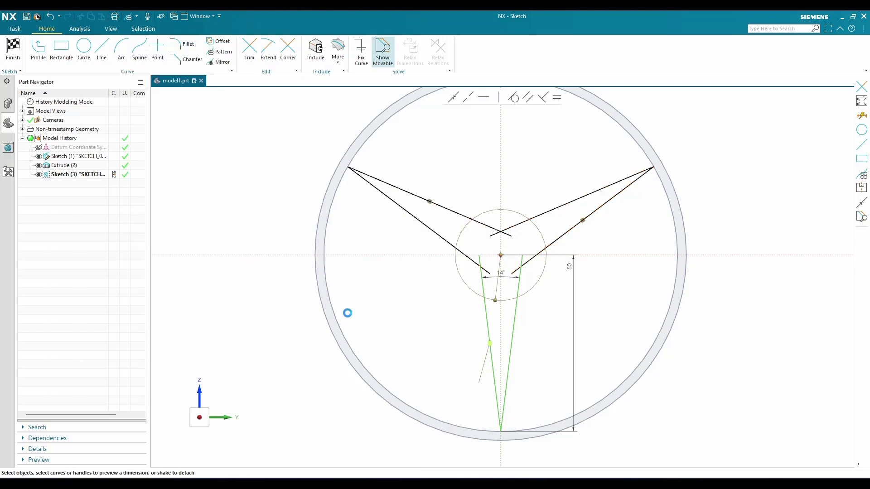
pyautogui.scroll(4, 527, 302)
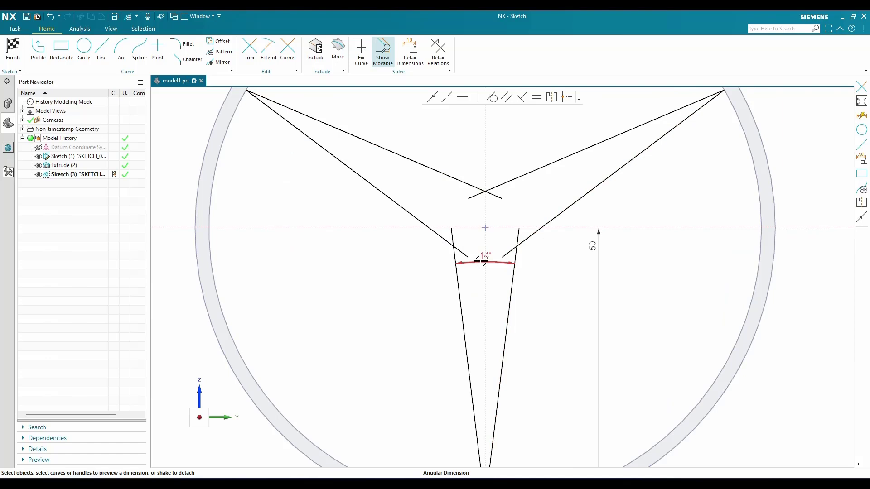
# Trim the three overhanging line ends at the star's junctions, then finish the sketch.
pyautogui.click(248, 56)
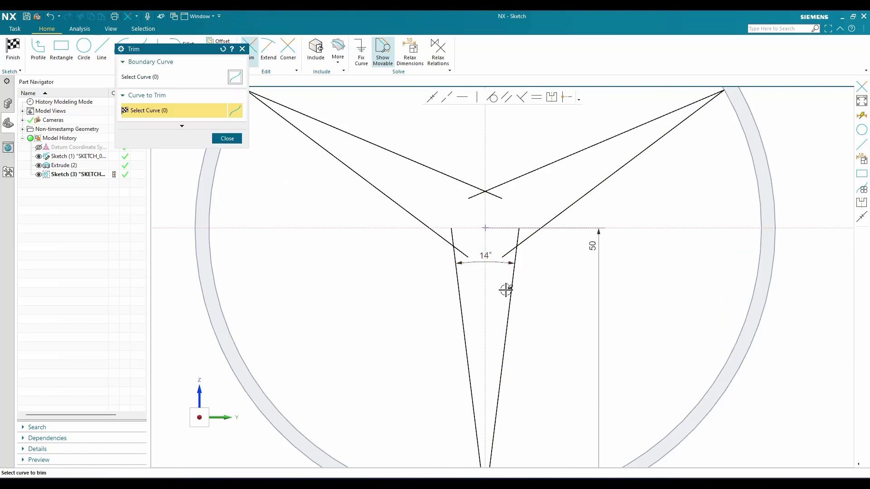
pyautogui.click(516, 232)
pyautogui.click(506, 249)
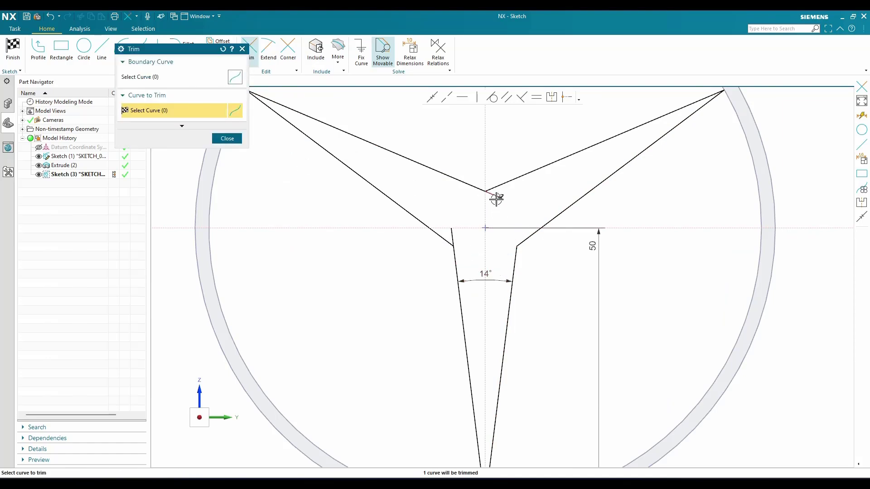
pyautogui.click(449, 234)
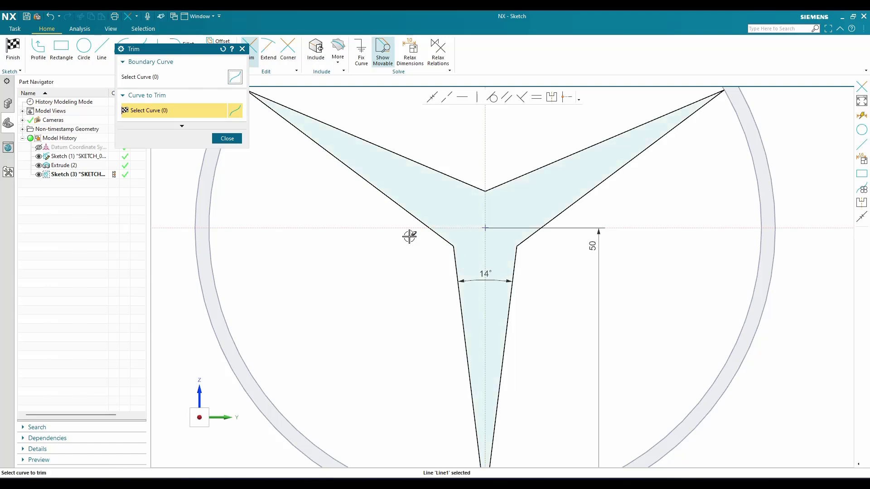
pyautogui.click(227, 138)
pyautogui.scroll(-3, 473, 258)
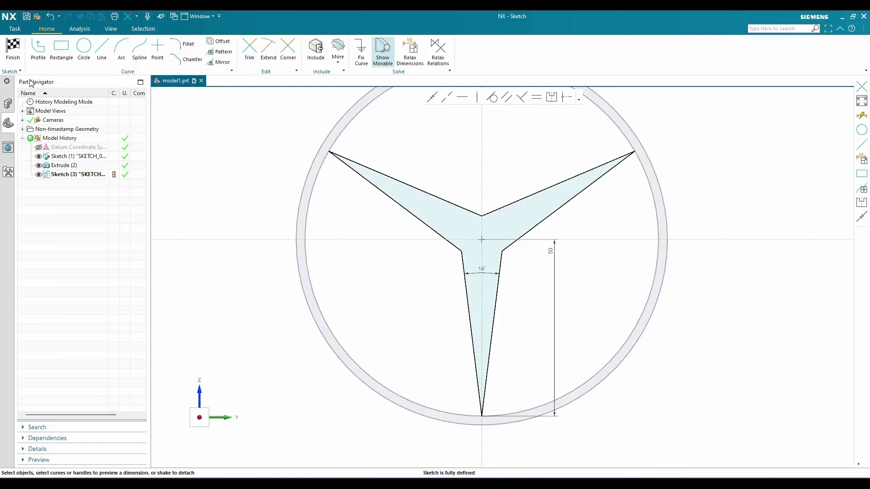
pyautogui.click(14, 50)
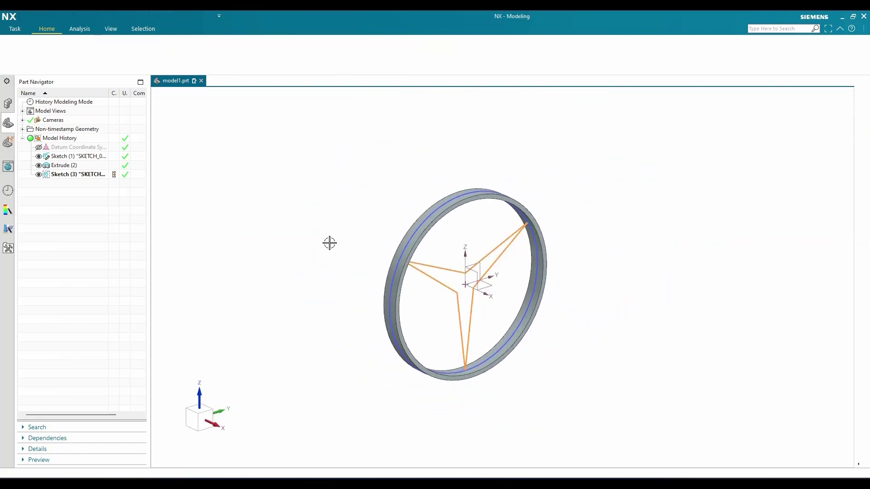
# Extrude the star outline with Symmetric Value limits to a 10 mm width.
pyautogui.click(61, 51)
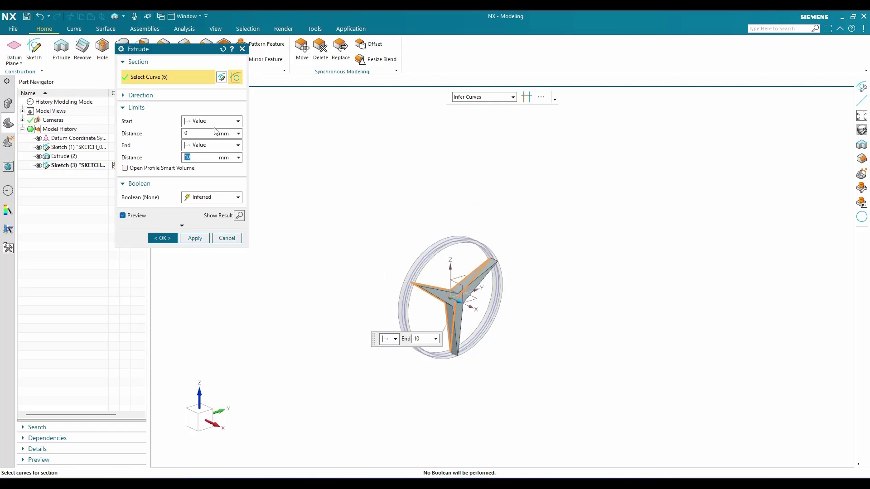
pyautogui.click(213, 121)
pyautogui.click(208, 140)
pyautogui.scroll(3, 403, 298)
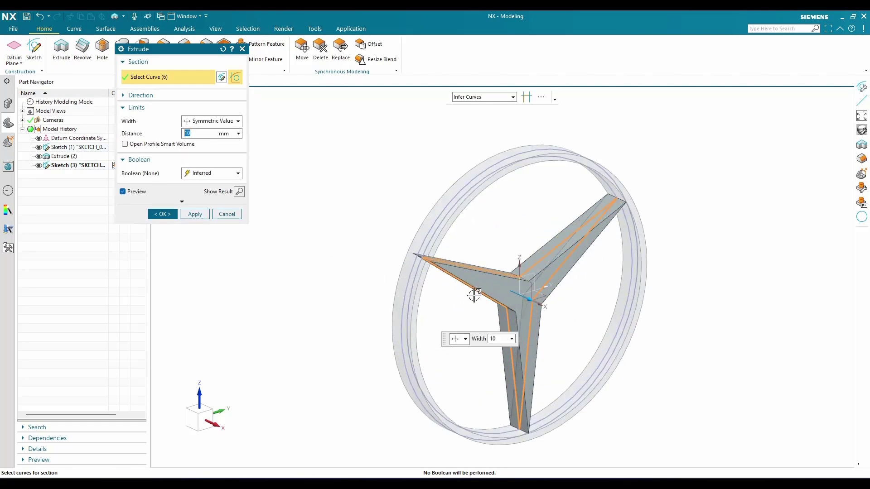
pyautogui.moveTo(474, 295); pyautogui.dragTo(445, 290, button='middle')
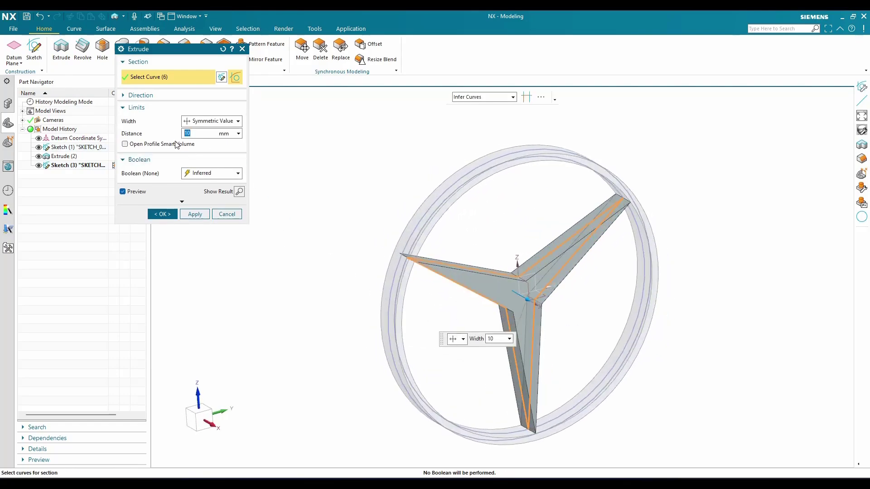
pyautogui.click(163, 214)
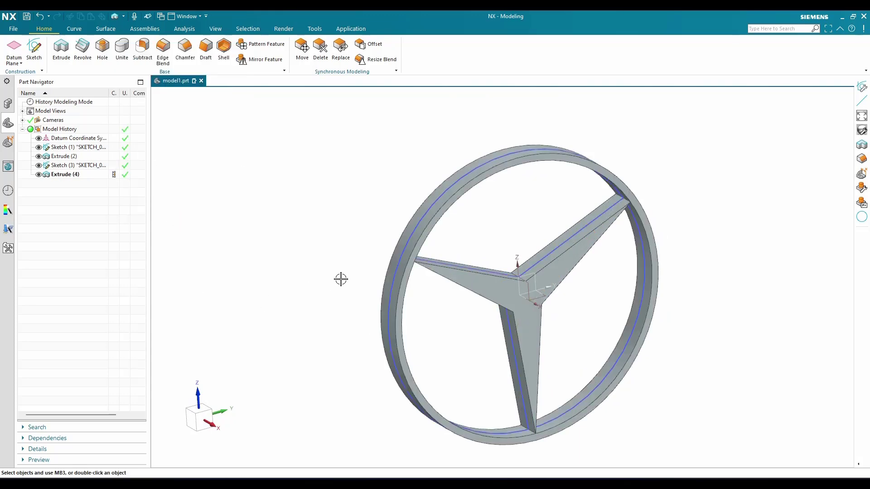
pyautogui.moveTo(341, 279); pyautogui.dragTo(384, 307, button='middle')
# Start a 5 mm symmetric chamfer and select the first nine star-arm edges.
pyautogui.click(186, 52)
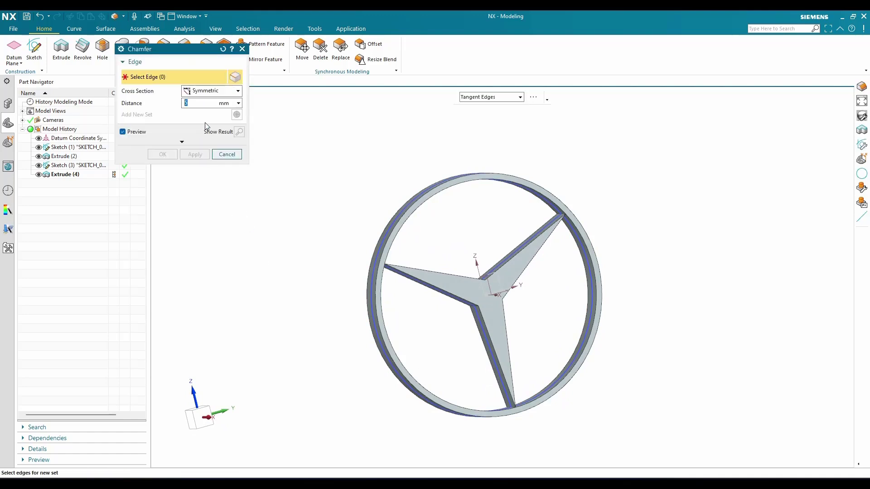
pyautogui.scroll(-2, 414, 291)
pyautogui.scroll(6, 414, 291)
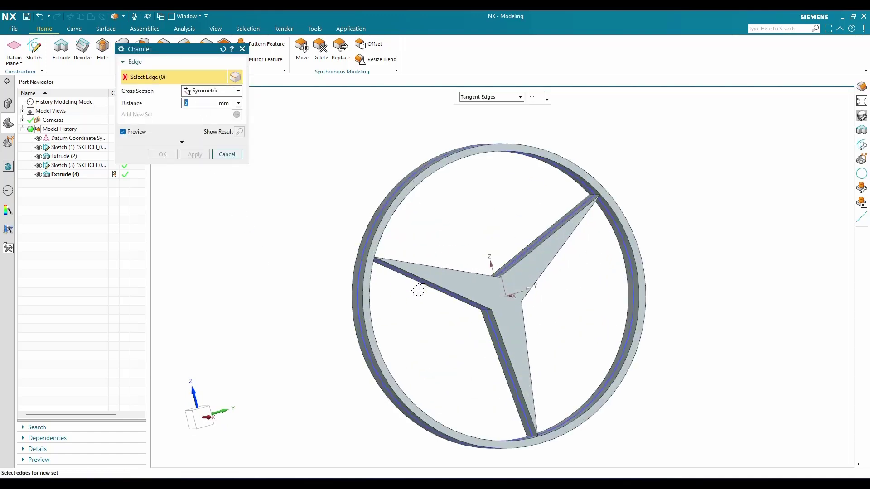
pyautogui.click(552, 265)
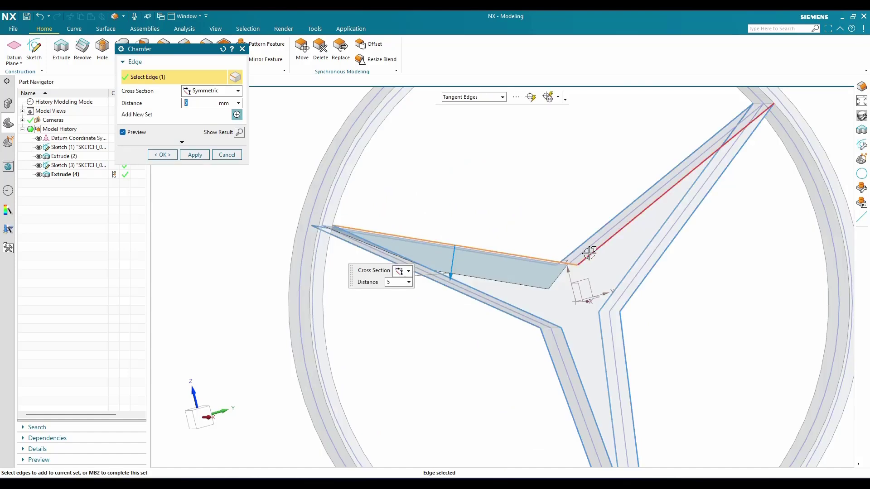
pyautogui.click(586, 255)
pyautogui.click(637, 293)
pyautogui.click(627, 349)
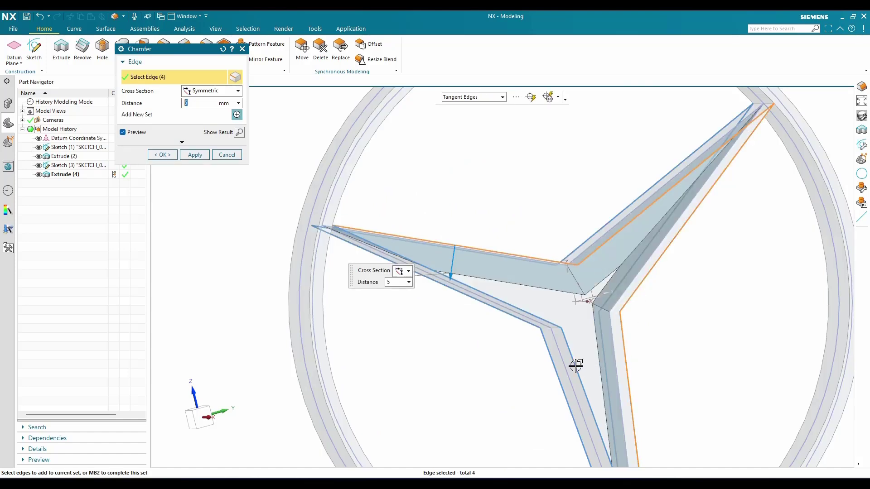
pyautogui.click(575, 364)
pyautogui.click(548, 326)
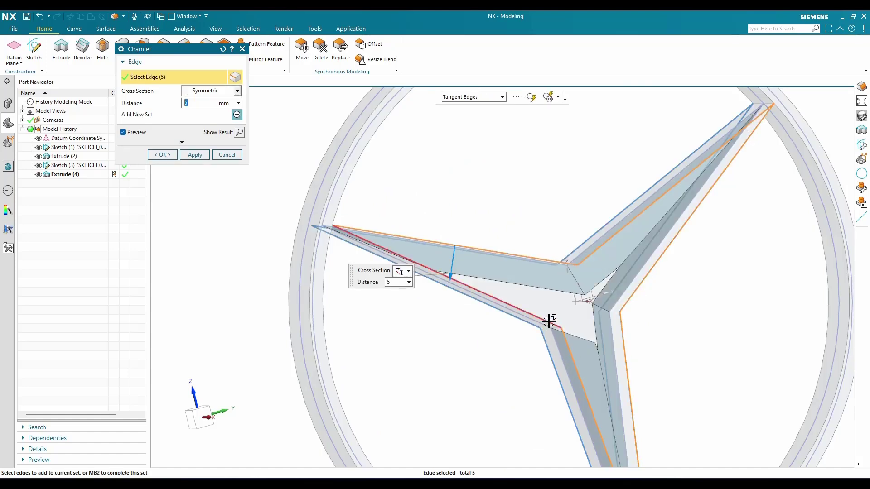
pyautogui.click(518, 322)
pyautogui.click(552, 367)
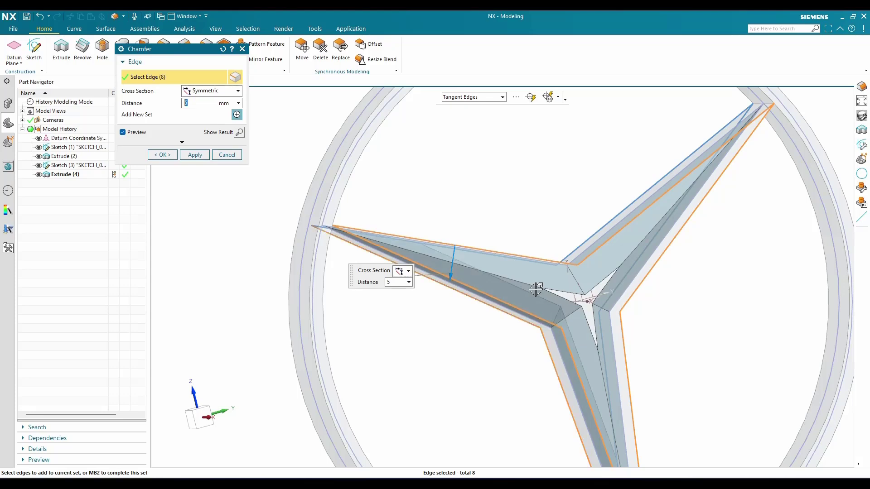
pyautogui.click(575, 247)
# Add the last three star-arm edges to complete the twelve-edge chamfer selection.
pyautogui.scroll(2, 534, 274)
pyautogui.scroll(-3, 534, 273)
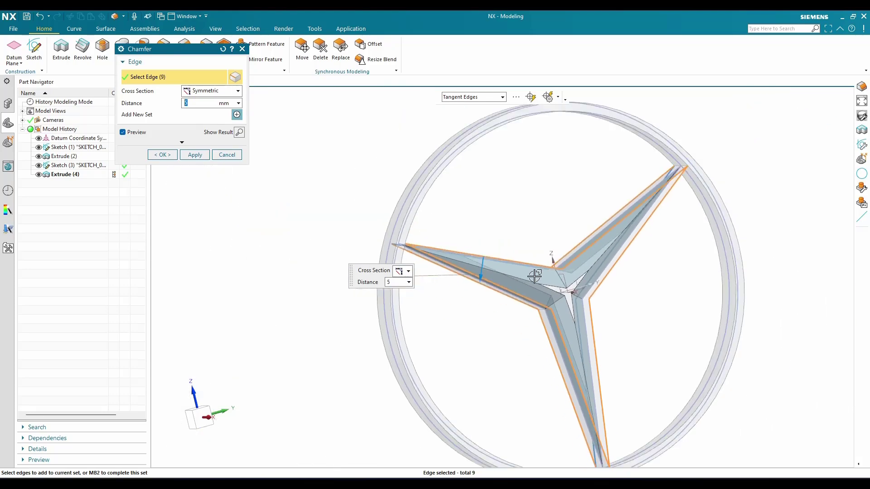
pyautogui.moveTo(534, 273); pyautogui.dragTo(570, 299, button='middle')
pyautogui.click(605, 248)
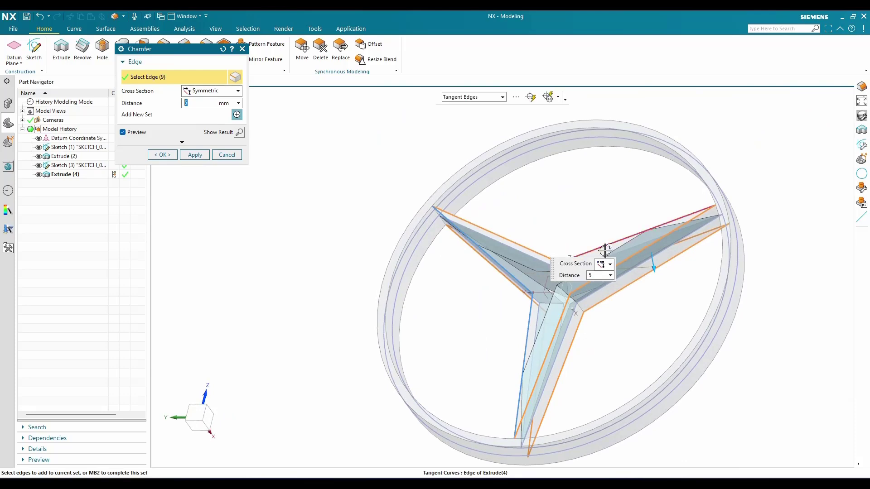
pyautogui.click(529, 314)
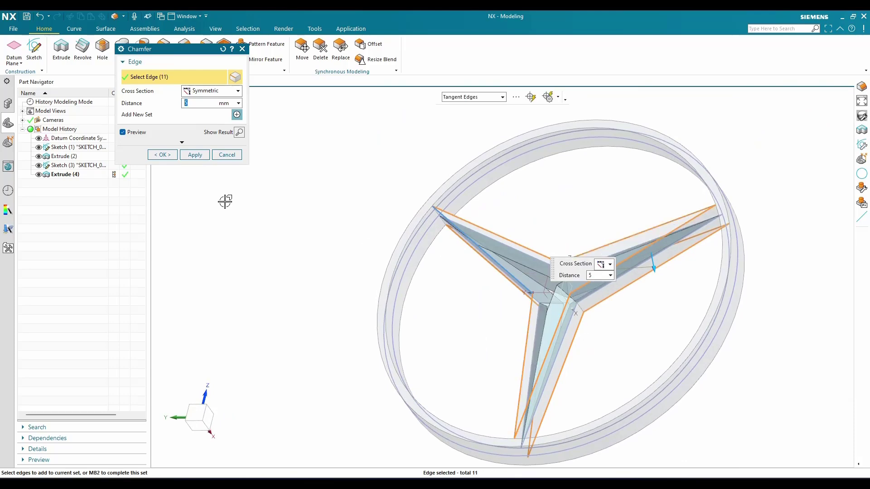
pyautogui.moveTo(437, 231); pyautogui.dragTo(503, 285, button='middle')
pyautogui.moveTo(515, 294); pyautogui.dragTo(528, 249, button='middle')
pyautogui.click(527, 249)
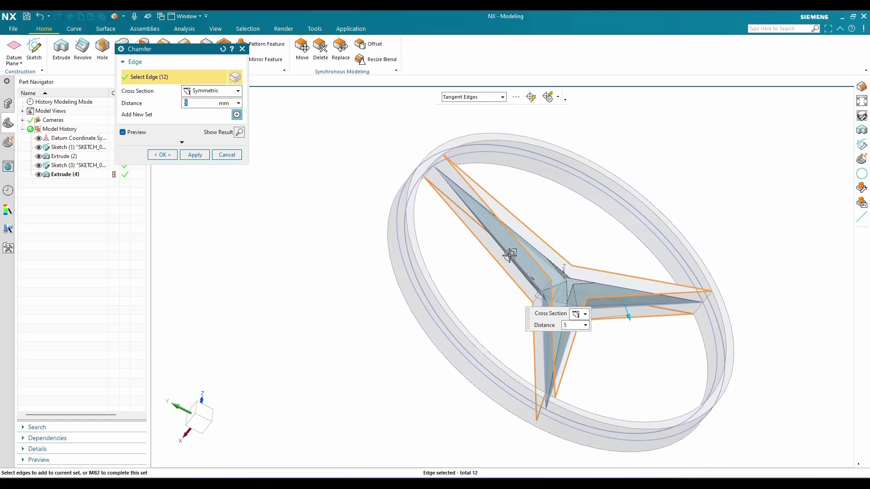
pyautogui.scroll(-2, 508, 252)
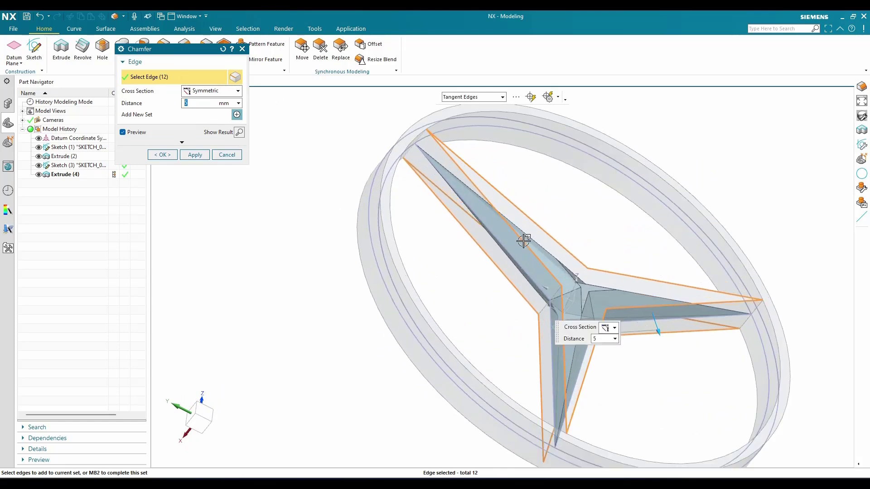
pyautogui.moveTo(523, 241); pyautogui.dragTo(506, 261, button='middle')
# Apply the 5 mm chamfer to the twelve star edges.
pyautogui.click(161, 154)
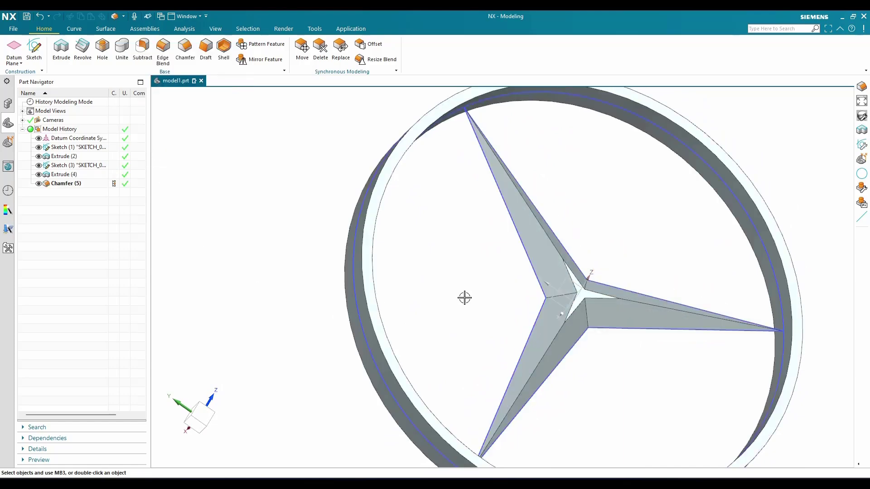
pyautogui.scroll(-2, 468, 252)
pyautogui.moveTo(468, 254); pyautogui.dragTo(456, 286, button='middle')
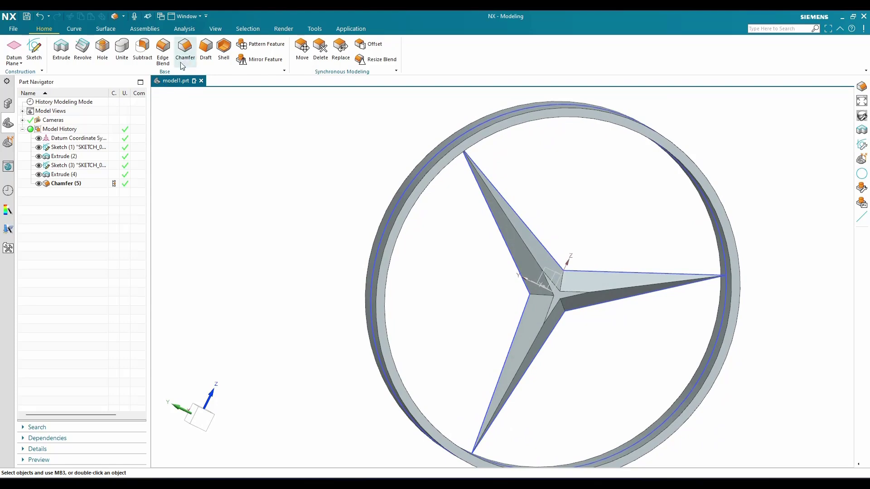
# Chamfer both outer edges of the ring symmetrically by 5 mm.
pyautogui.click(405, 193)
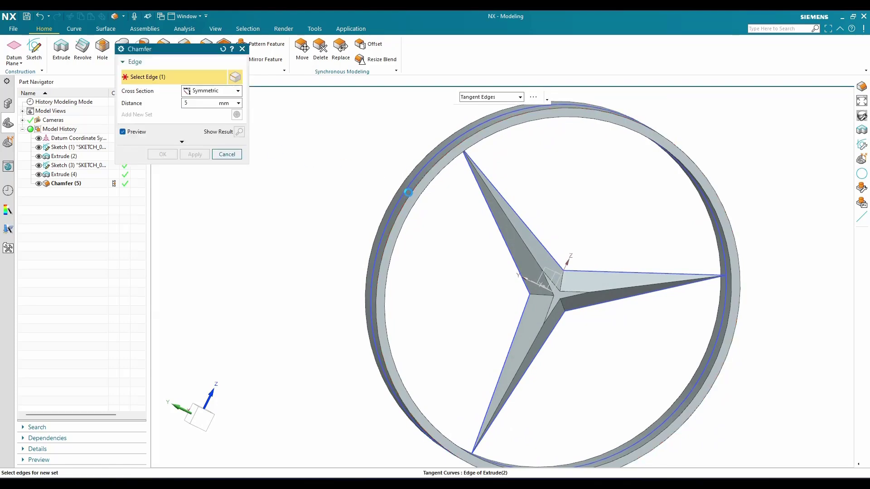
pyautogui.scroll(-2, 406, 195)
pyautogui.scroll(3, 404, 194)
pyautogui.moveTo(404, 194); pyautogui.dragTo(558, 243, button='middle')
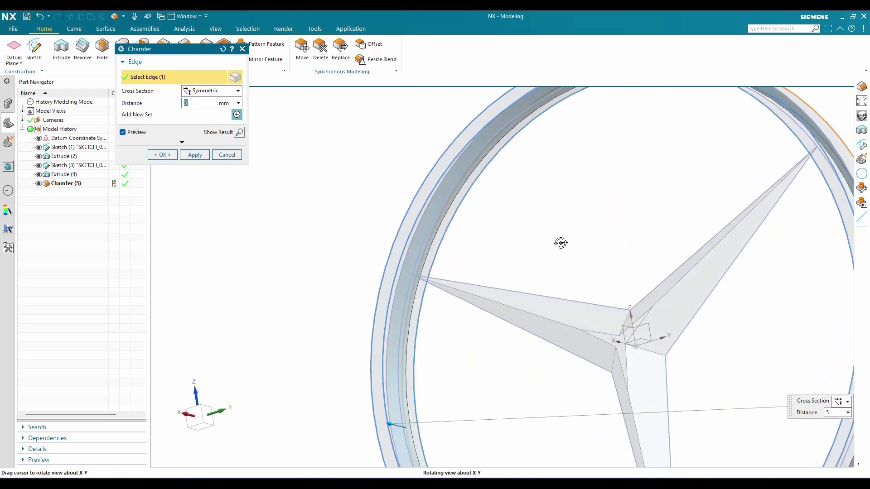
pyautogui.scroll(3, 558, 242)
pyautogui.scroll(-3, 560, 244)
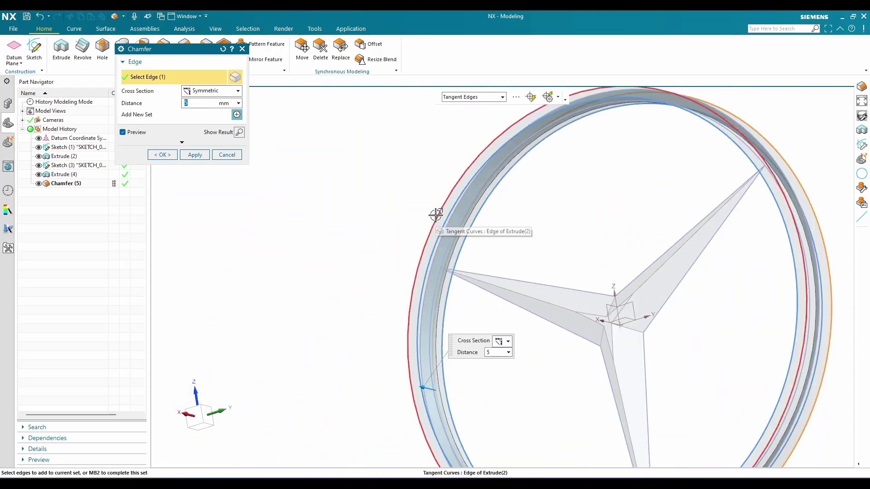
pyautogui.click(425, 227)
pyautogui.click(162, 155)
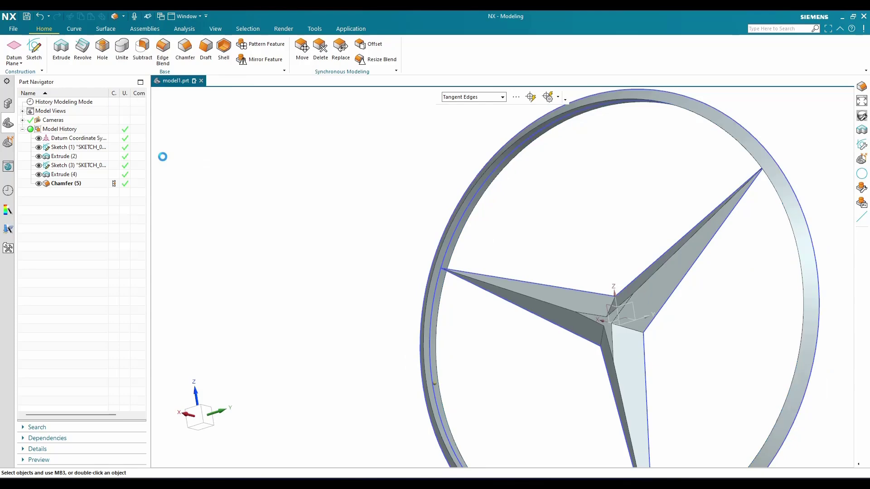
pyautogui.scroll(-3, 448, 214)
pyautogui.moveTo(518, 242); pyautogui.dragTo(429, 264, button='middle')
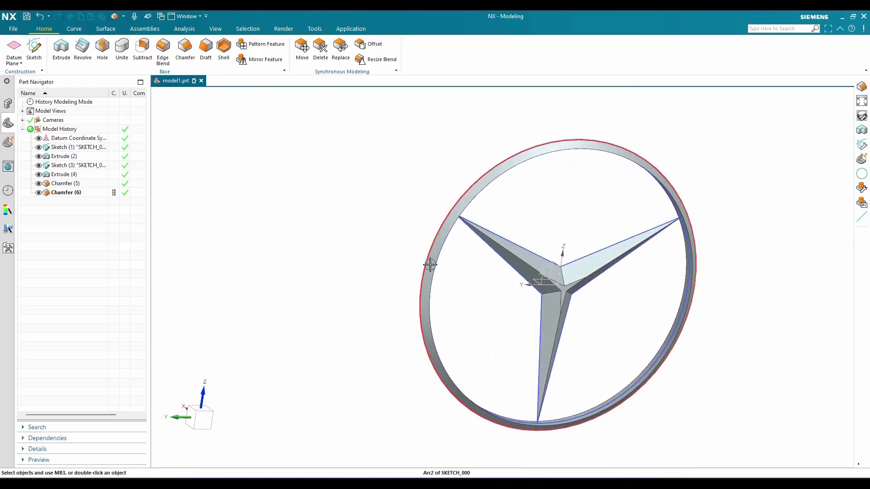